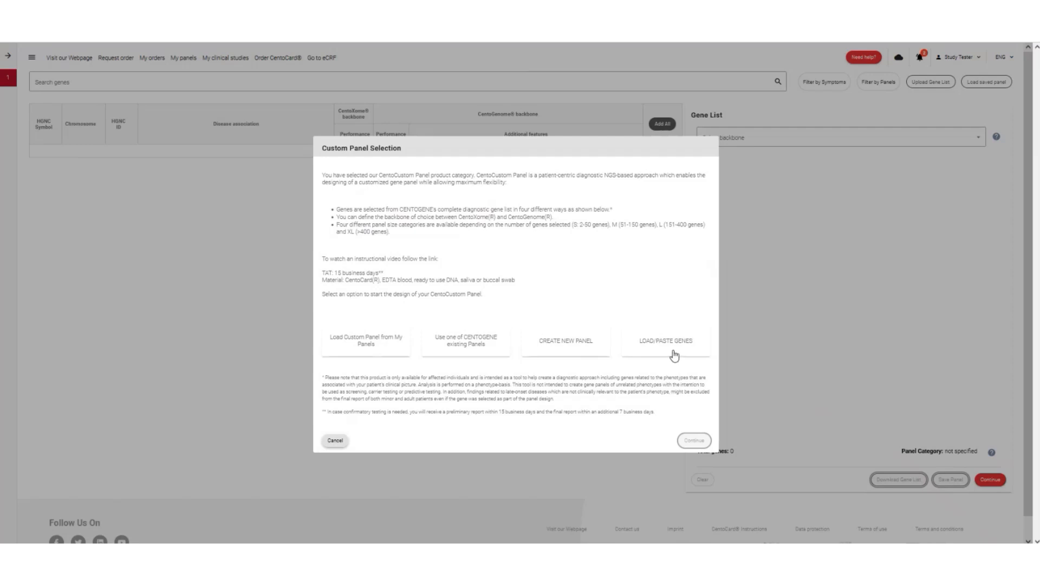
# Load the saved custom panel "muscular" into the order and continue to the panel designer.
pyautogui.click(382, 355)
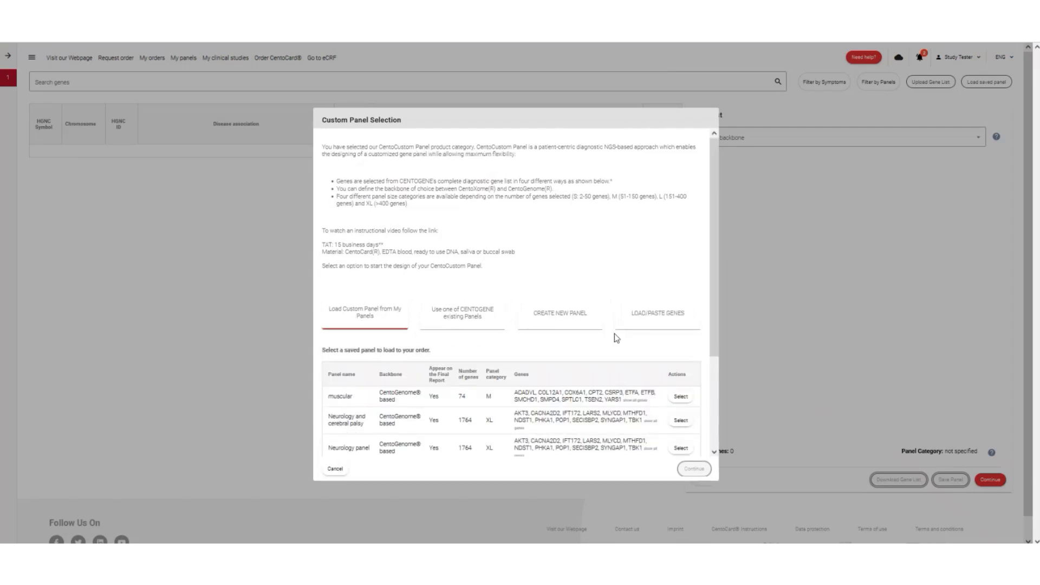
pyautogui.scroll(-3, 650, 338)
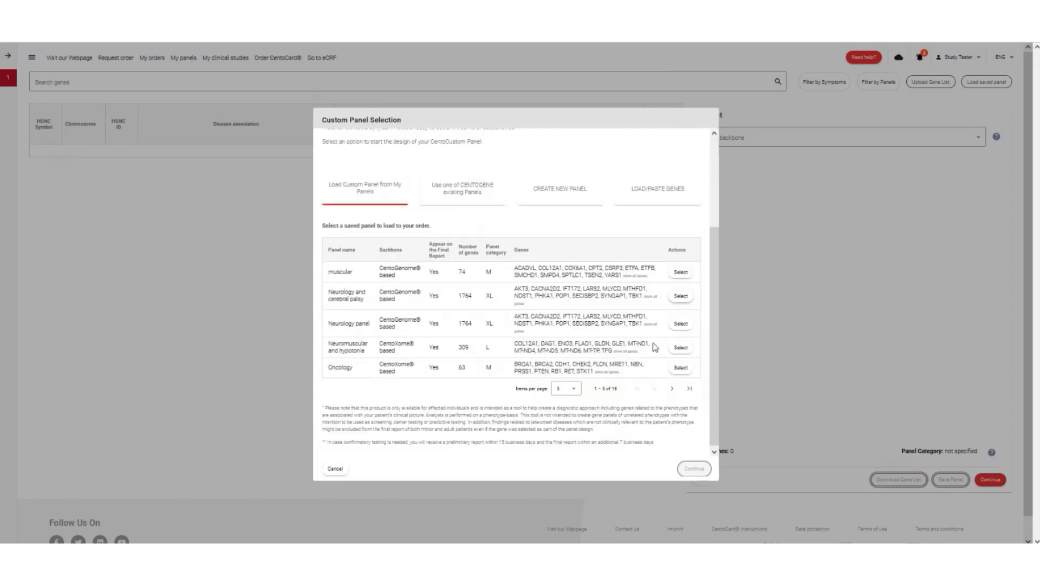
pyautogui.click(682, 271)
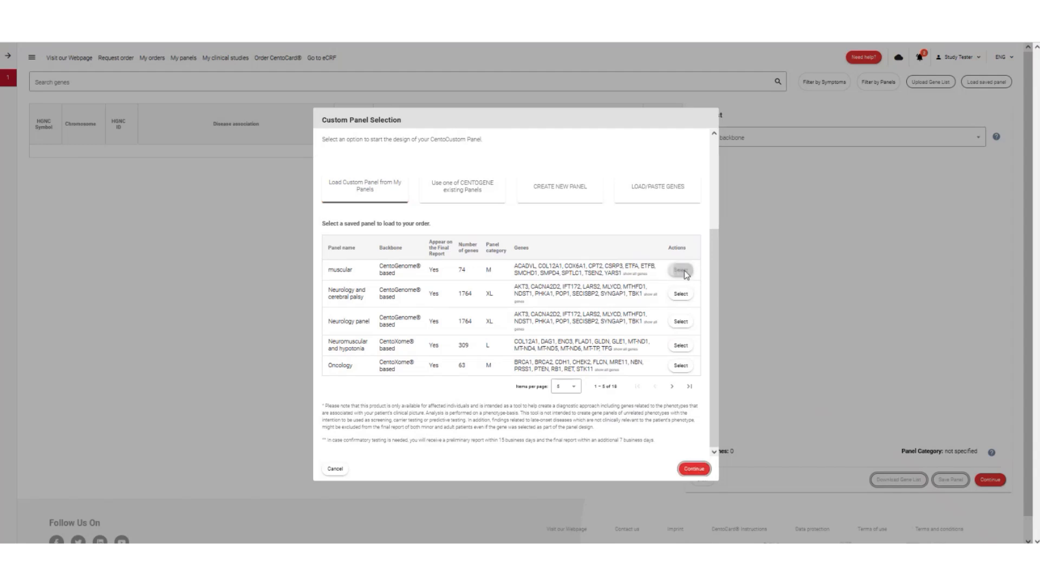
pyautogui.click(698, 470)
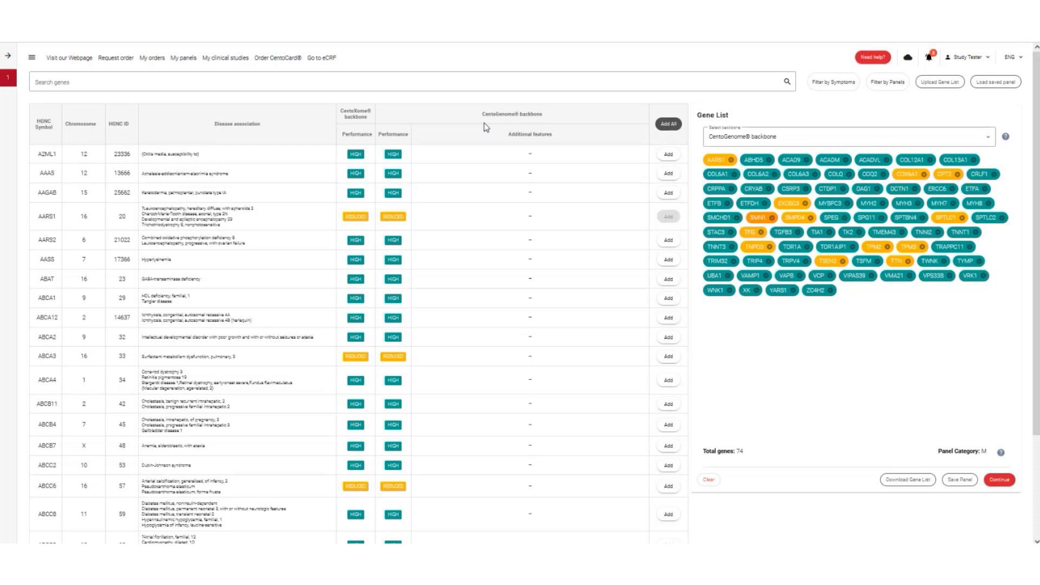
# Search the genes for FMR1 to check its performance on both backbones, and clear the search.
pyautogui.moveTo(394, 154)
pyautogui.click(85, 87)
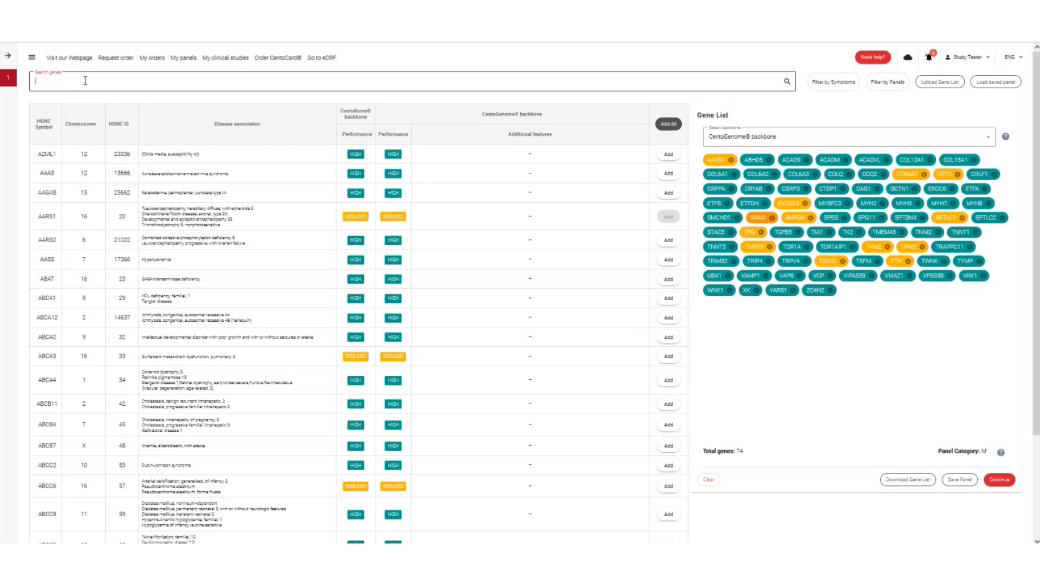
pyautogui.write('FMR1')
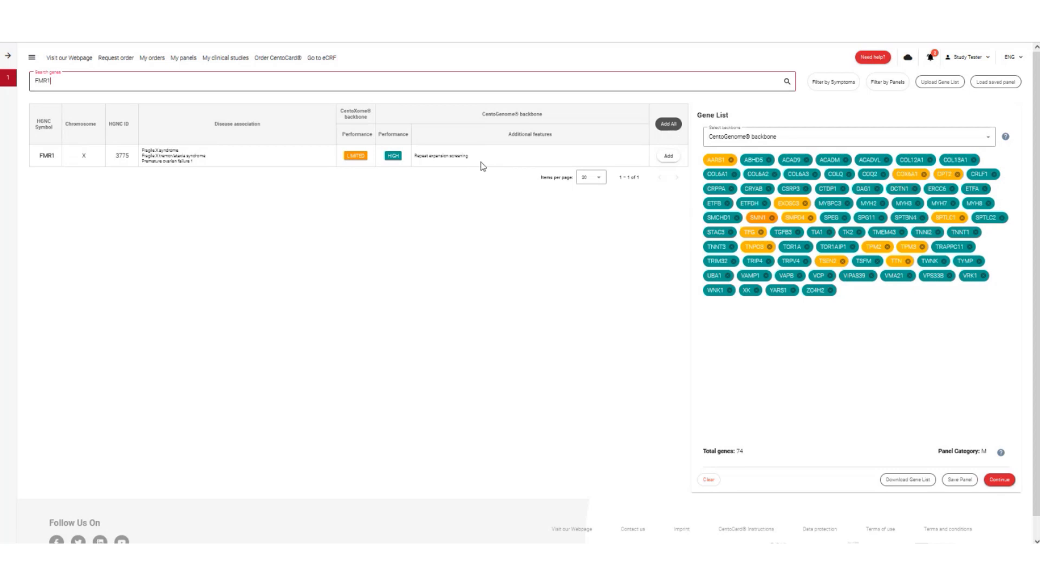
pyautogui.press('BackSpace')
pyautogui.press('BackSpace')
pyautogui.press('BackSpace')
pyautogui.press('BackSpace')
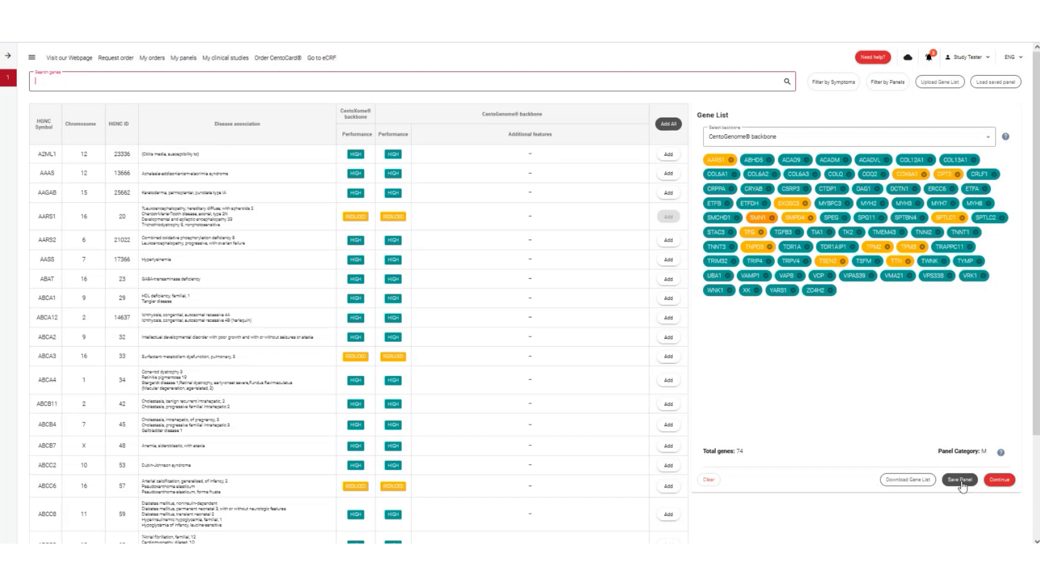
# Switch the panel to the CentoXome® backbone, accepting the performance changes, and clear all genes from the gene list.
pyautogui.click(986, 142)
pyautogui.click(815, 167)
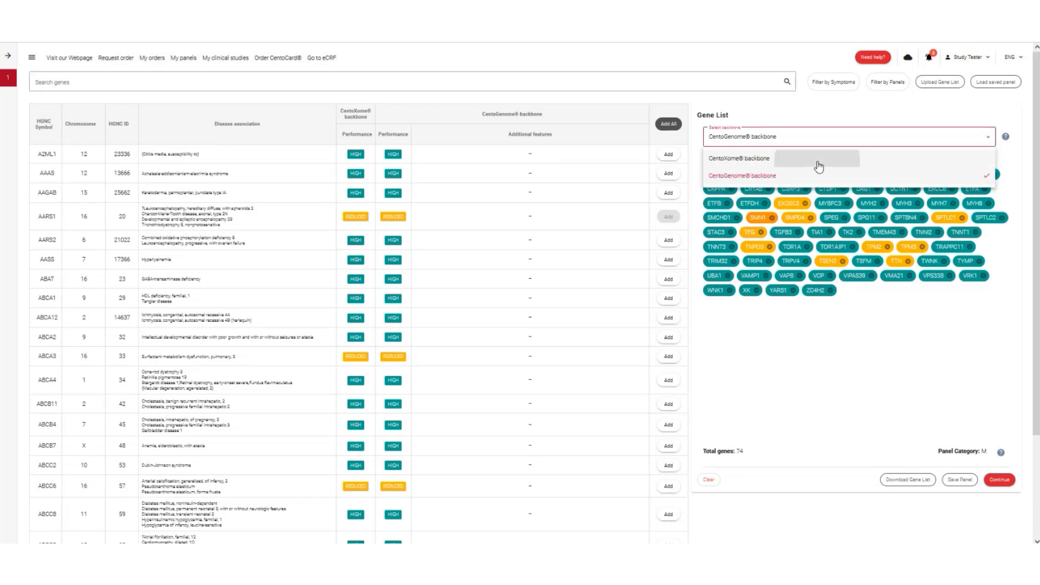
pyautogui.click(761, 362)
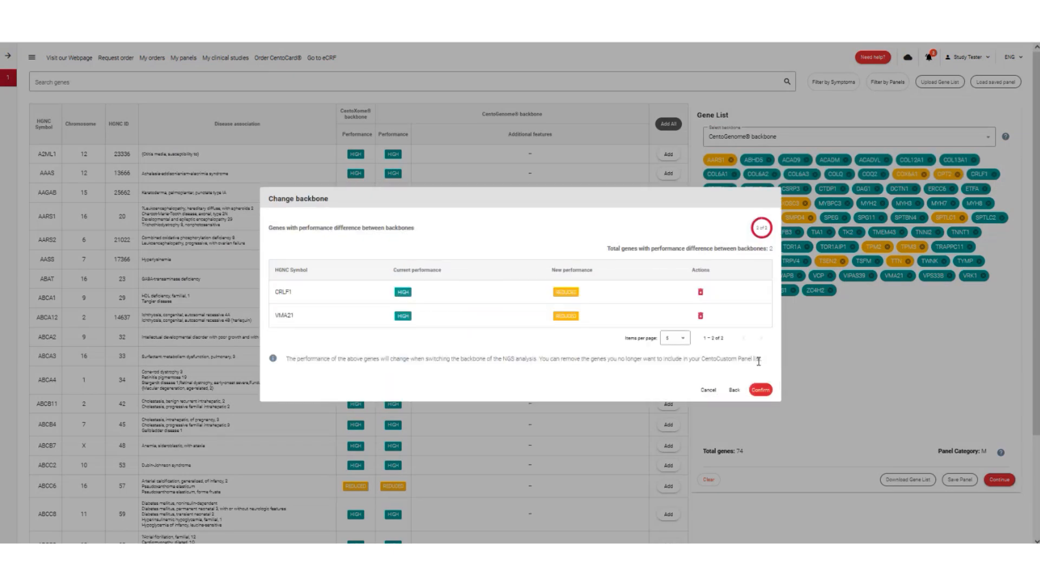
pyautogui.click(761, 391)
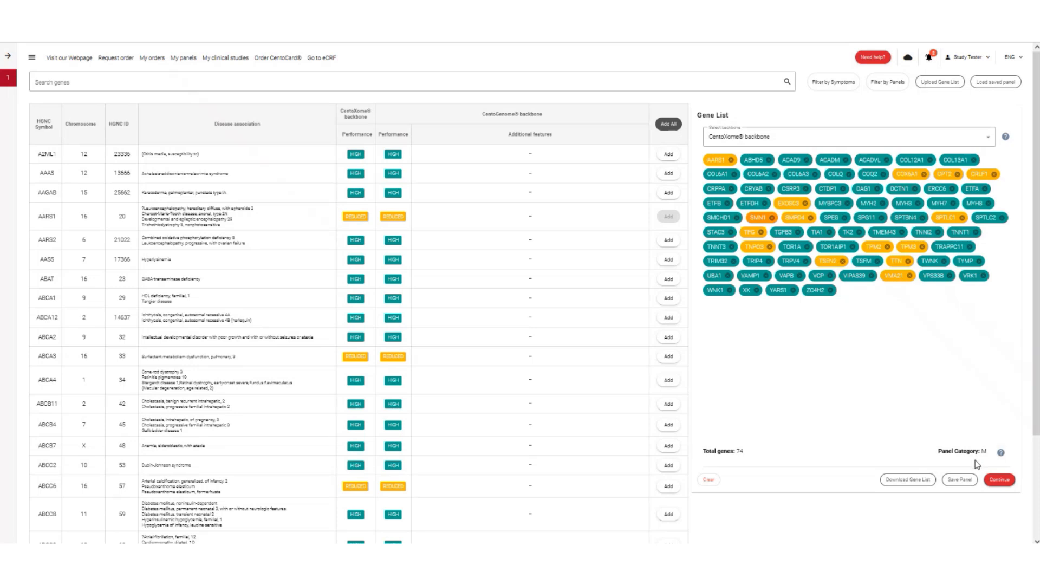
pyautogui.click(711, 481)
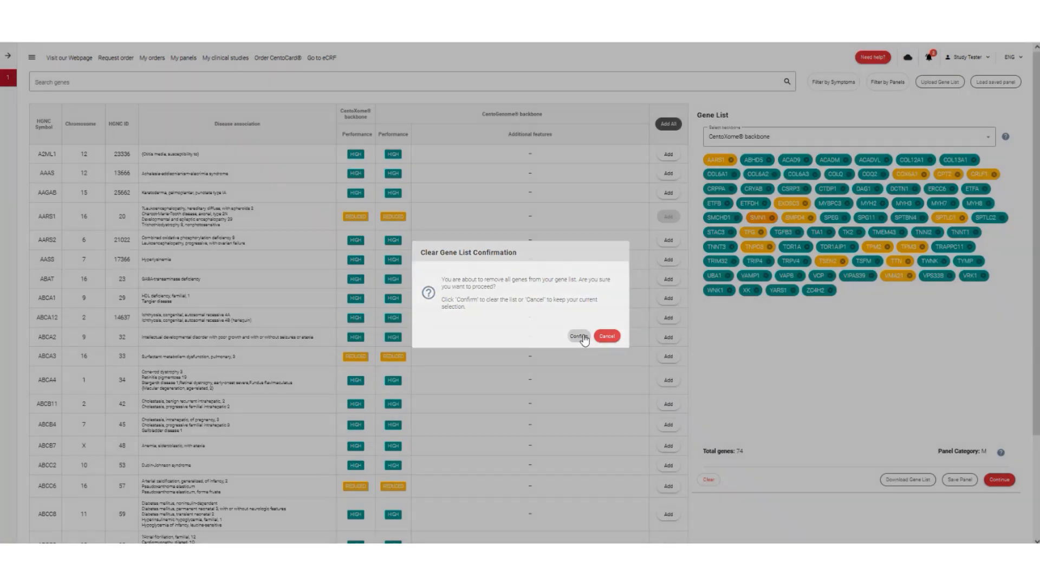
pyautogui.click(582, 338)
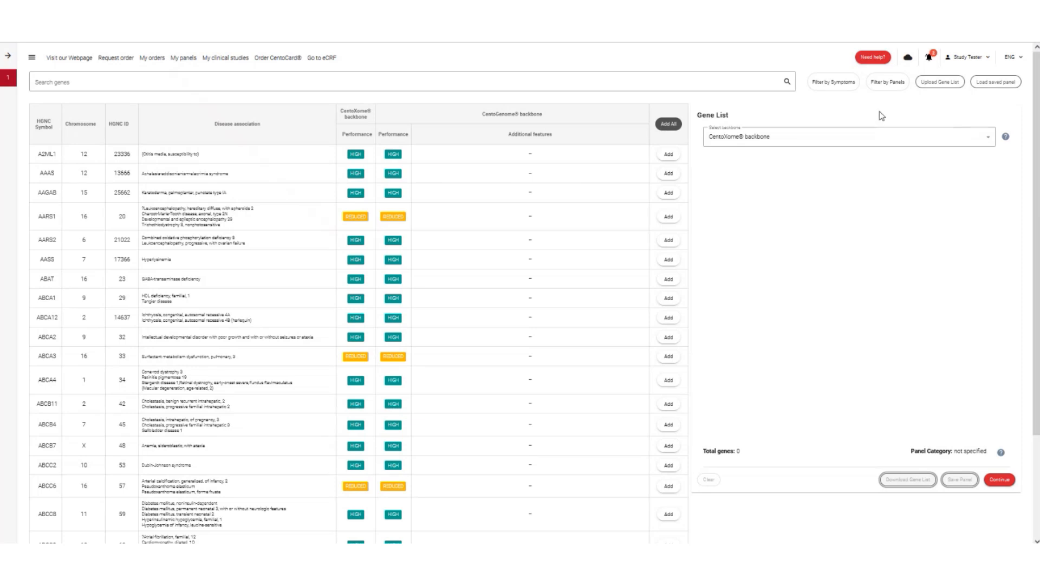
# Filter the available genes by the standard CentoCancer® panel.
pyautogui.click(885, 85)
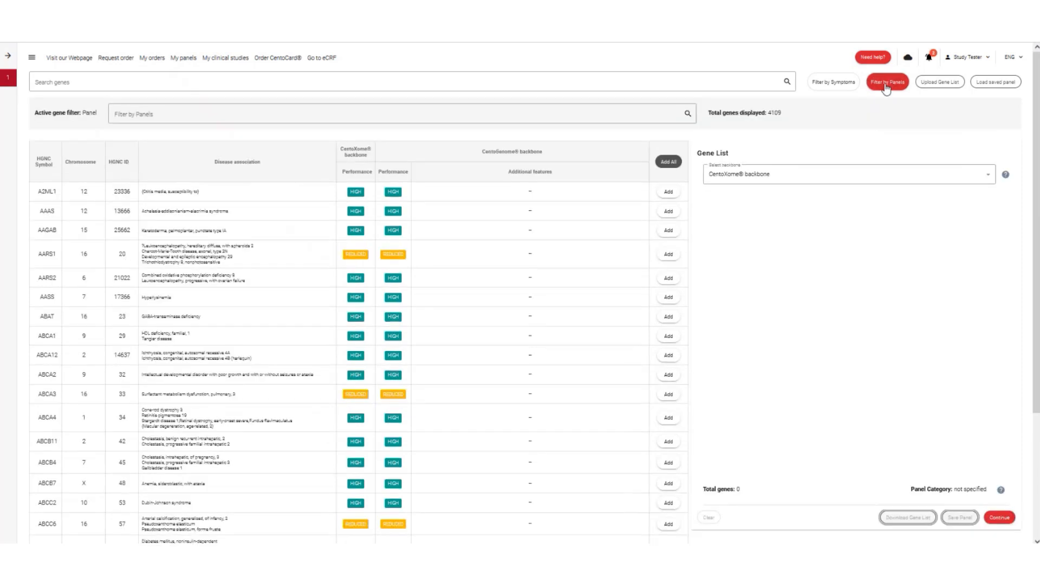
pyautogui.click(136, 115)
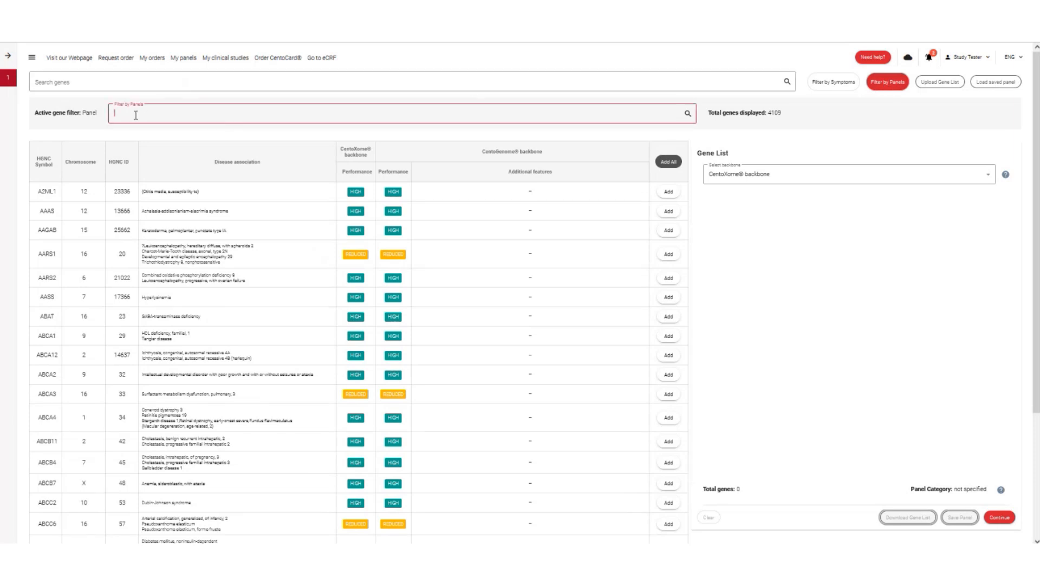
pyautogui.write('centocancer')
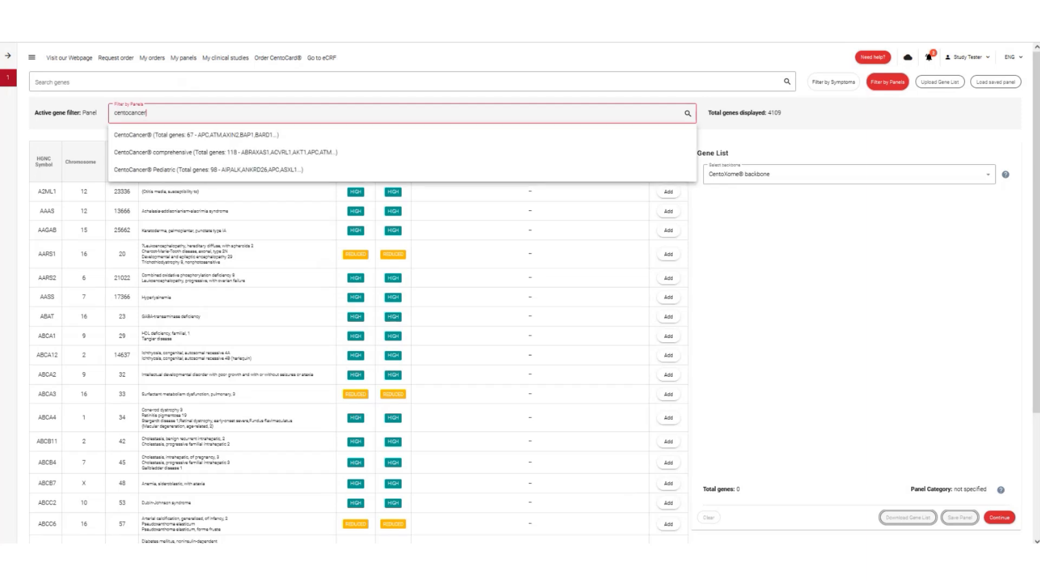
pyautogui.click(199, 134)
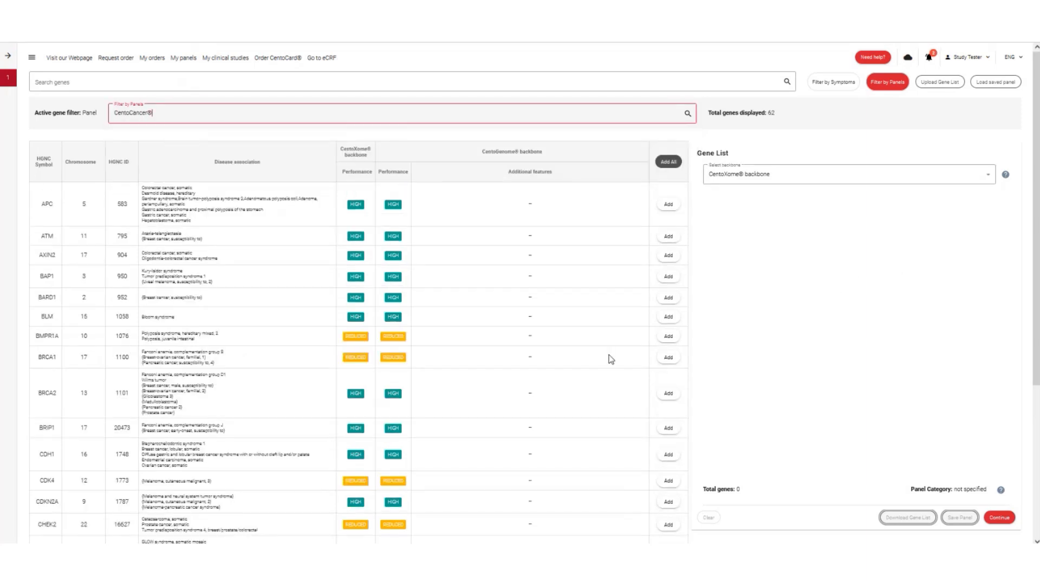
# Add APC, ATM and AXIN2 to the gene list and turn off the panel filter.
pyautogui.scroll(-4, 609, 359)
pyautogui.scroll(4, 609, 359)
pyautogui.click(668, 204)
pyautogui.click(668, 236)
pyautogui.click(669, 256)
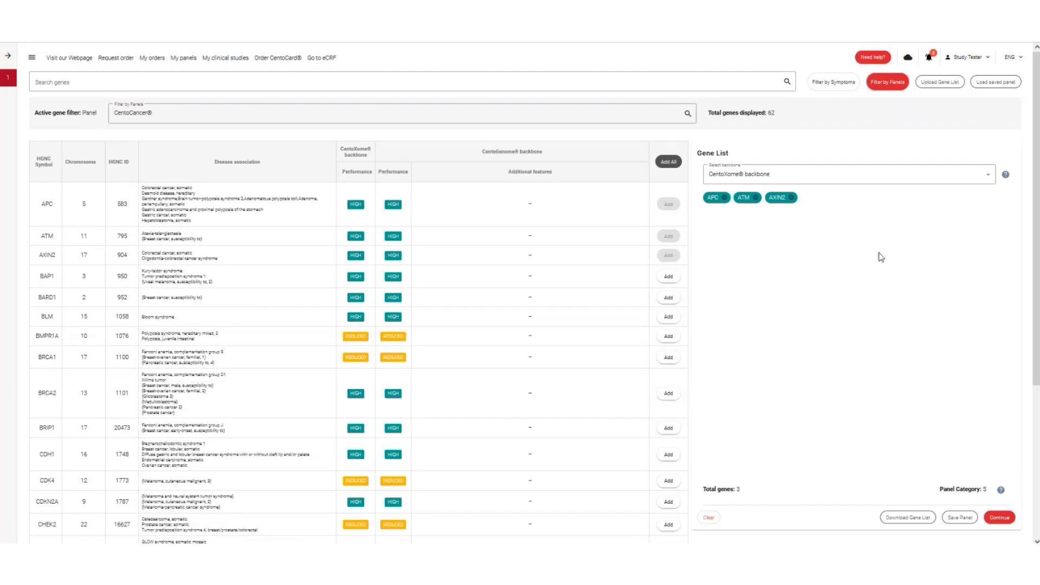
pyautogui.click(891, 83)
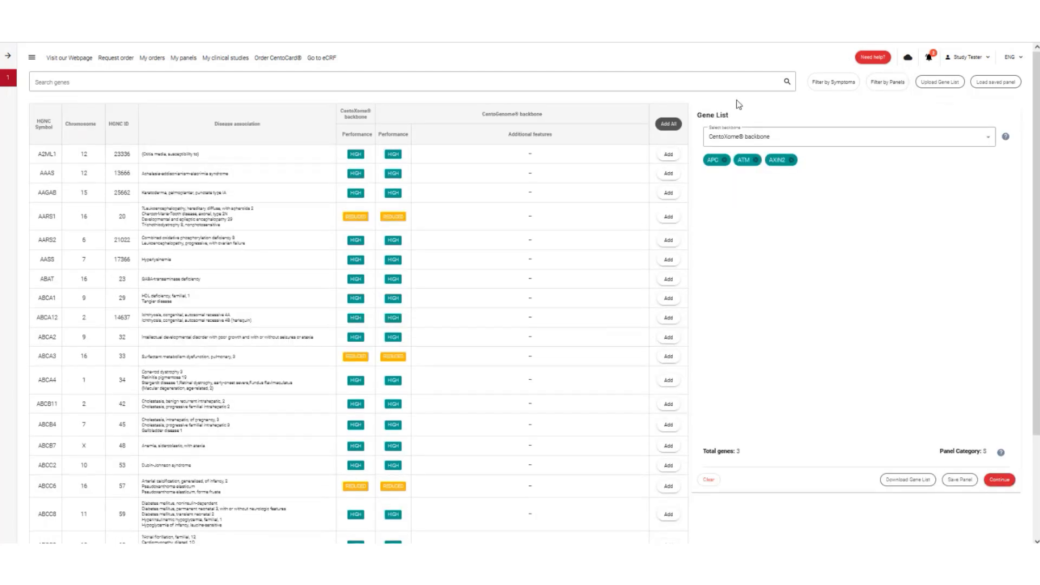
# Filter the available genes by all symptoms matching "muscular" and apply the filter.
pyautogui.click(825, 87)
pyautogui.click(146, 111)
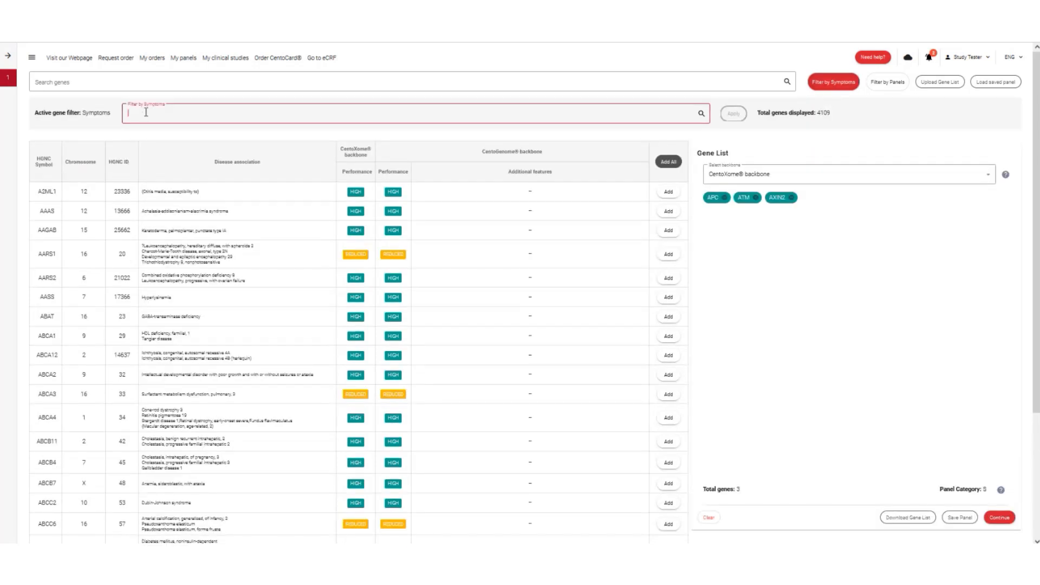
pyautogui.write('muscular b')
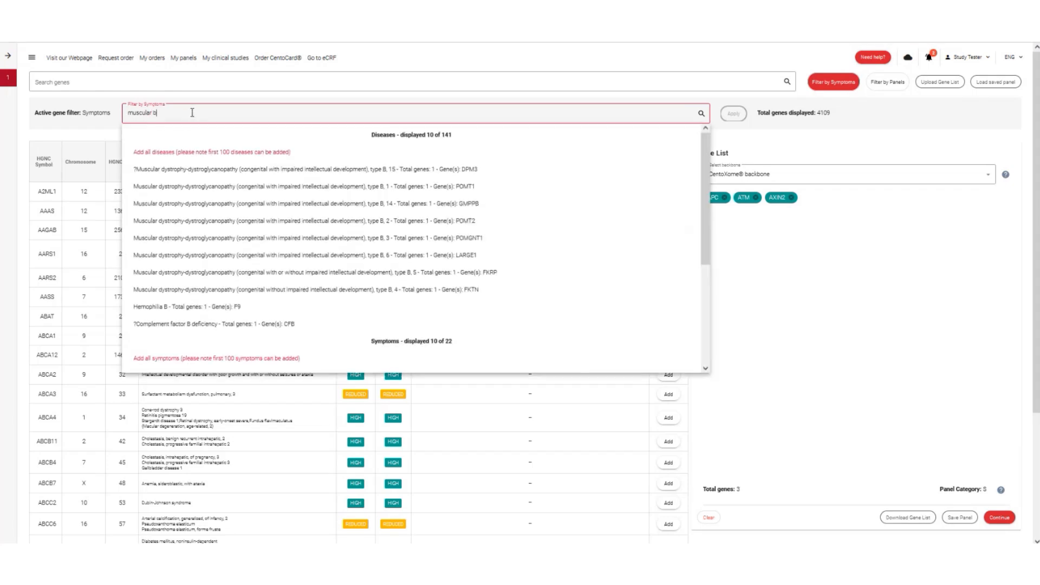
pyautogui.press('BackSpace')
pyautogui.press('BackSpace')
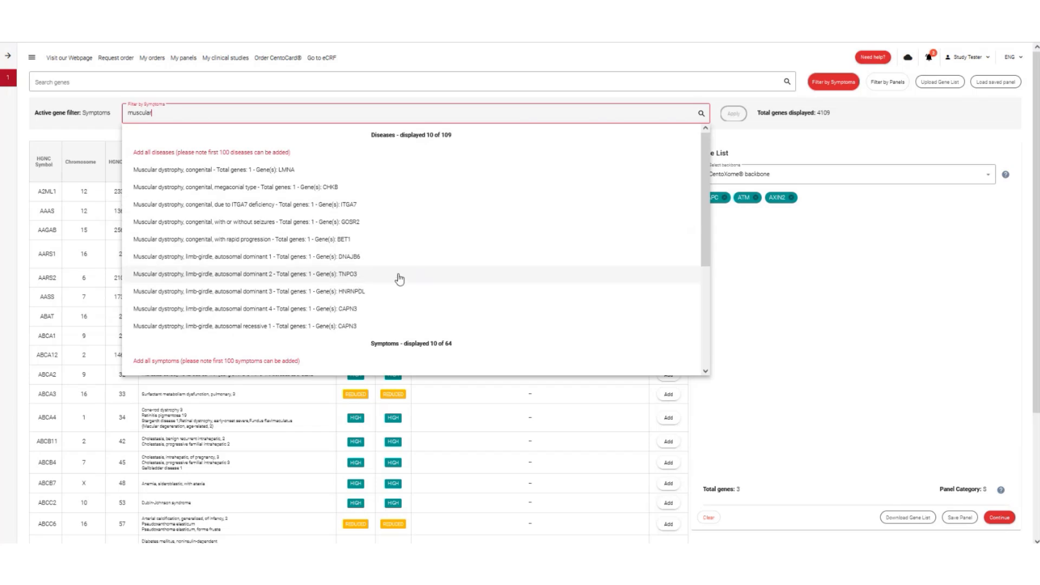
pyautogui.scroll(-3, 399, 279)
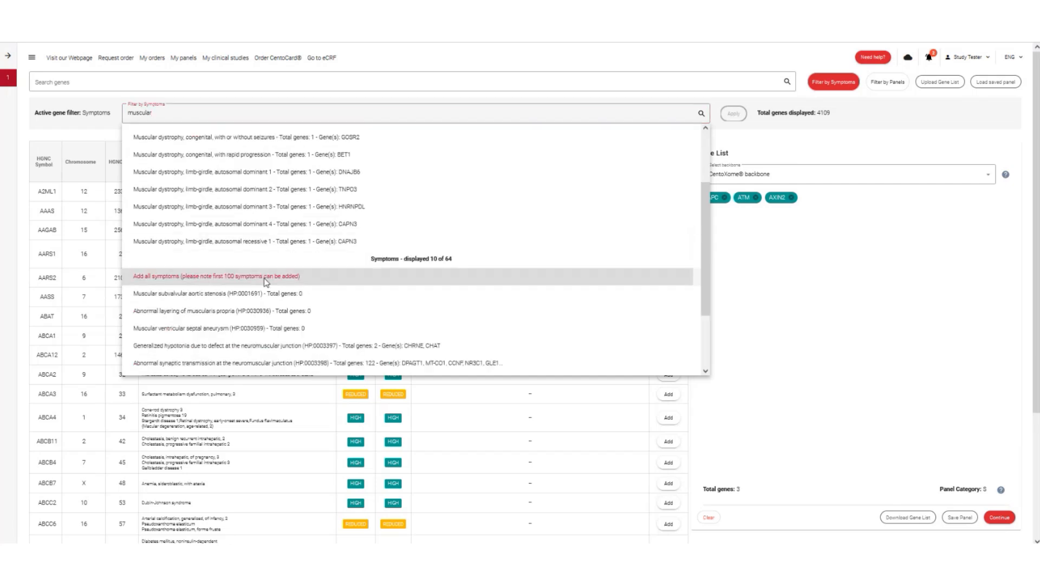
pyautogui.click(399, 279)
pyautogui.click(736, 114)
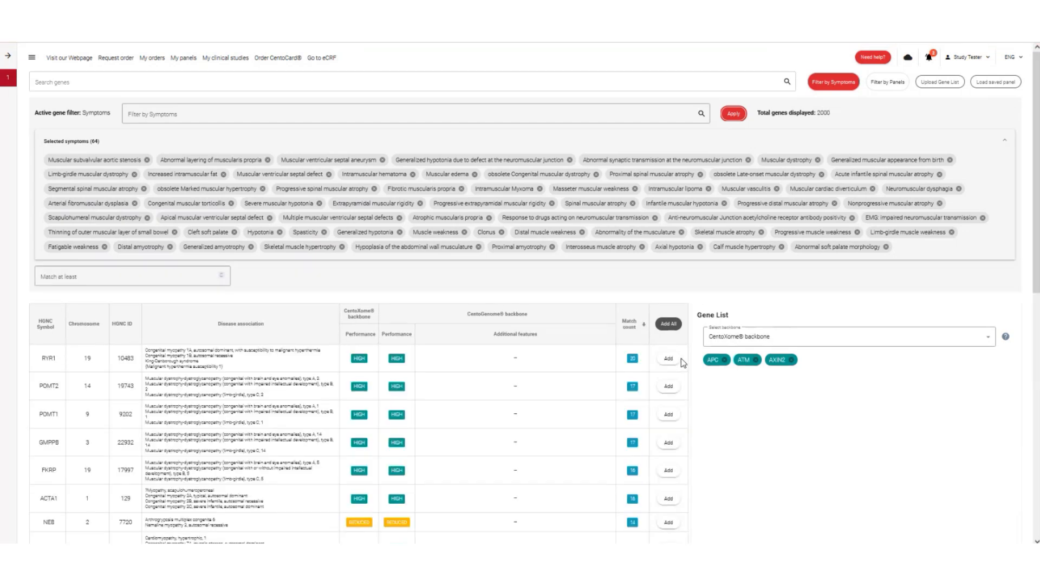
# Sort the filtered genes by ascending match count and limit them to at least 3 matching symptoms.
pyautogui.scroll(-8, 681, 358)
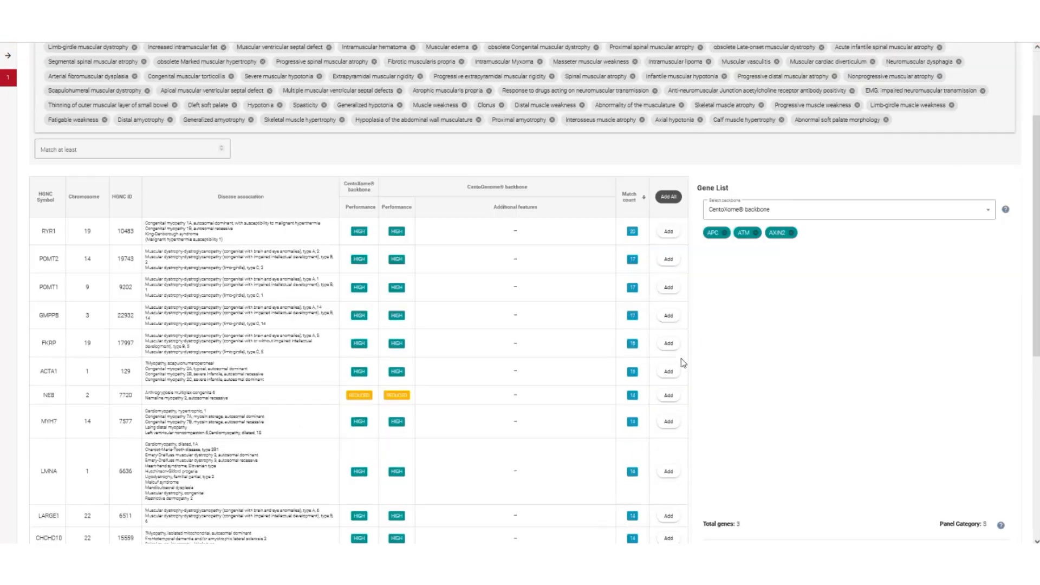
pyautogui.scroll(-1, 681, 358)
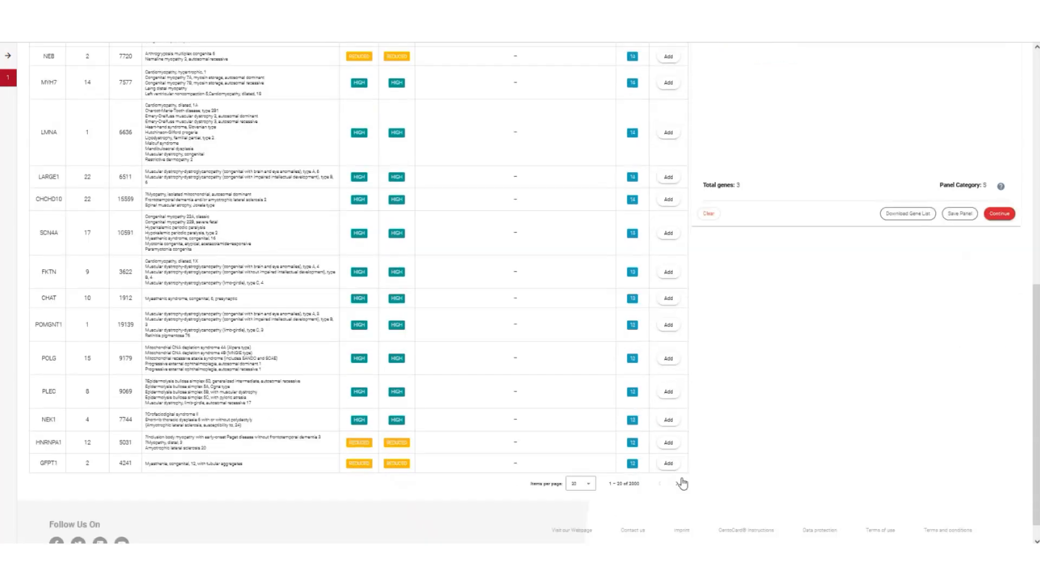
pyautogui.scroll(2, 750, 440)
pyautogui.scroll(5, 750, 439)
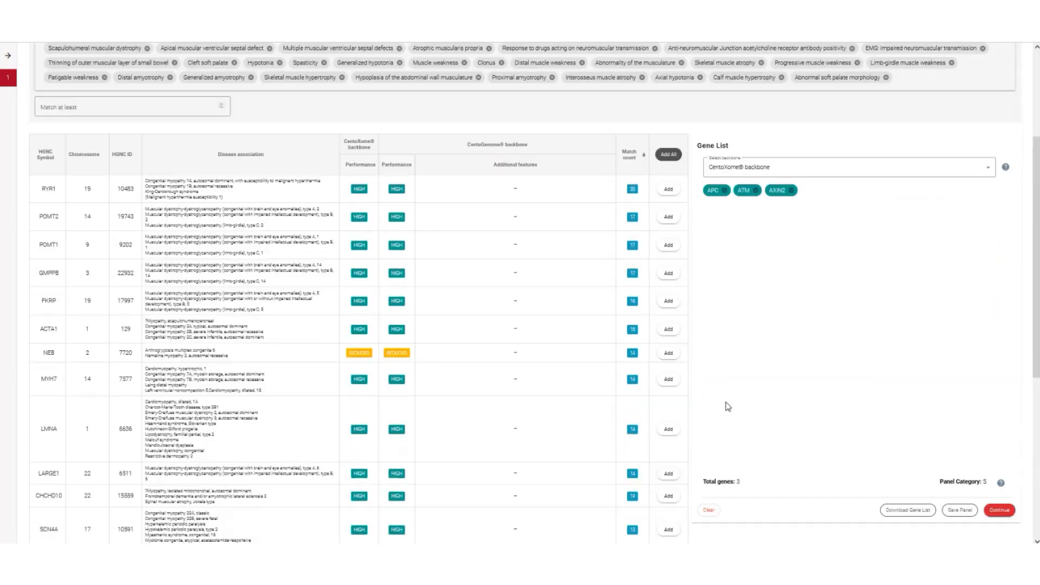
pyautogui.scroll(1, 724, 399)
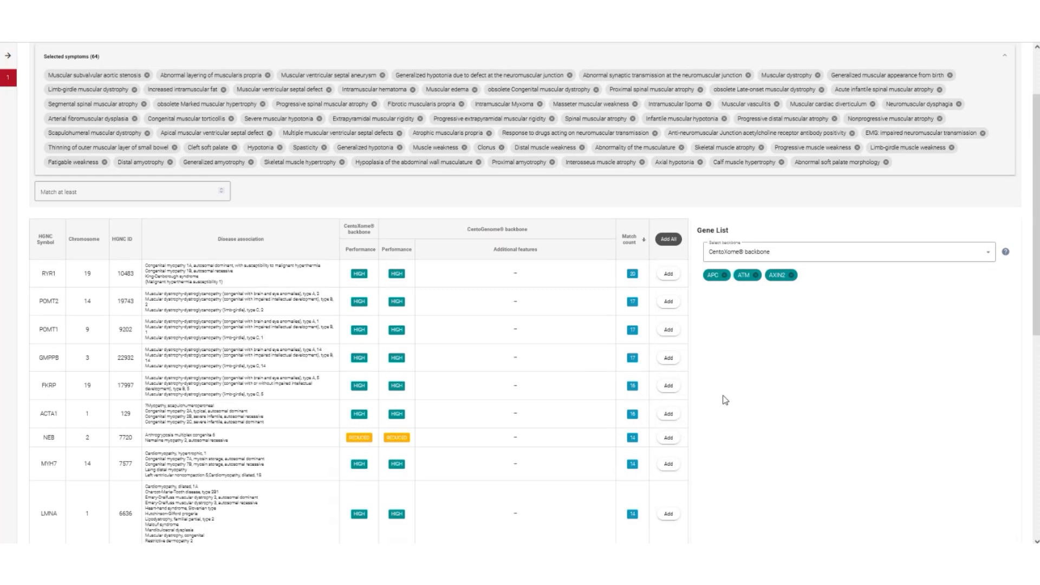
pyautogui.click(632, 245)
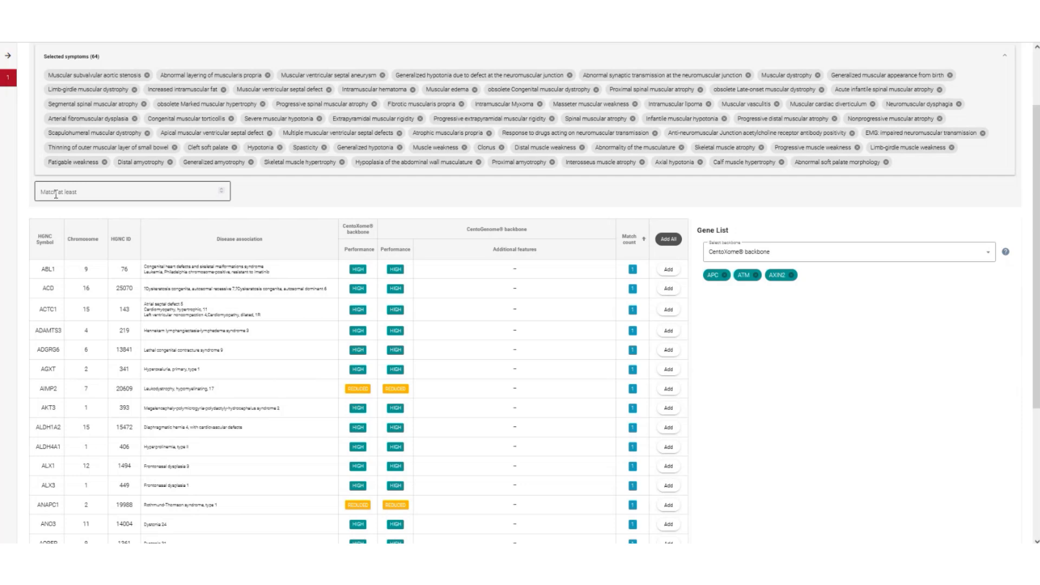
pyautogui.click(102, 191)
pyautogui.write('3')
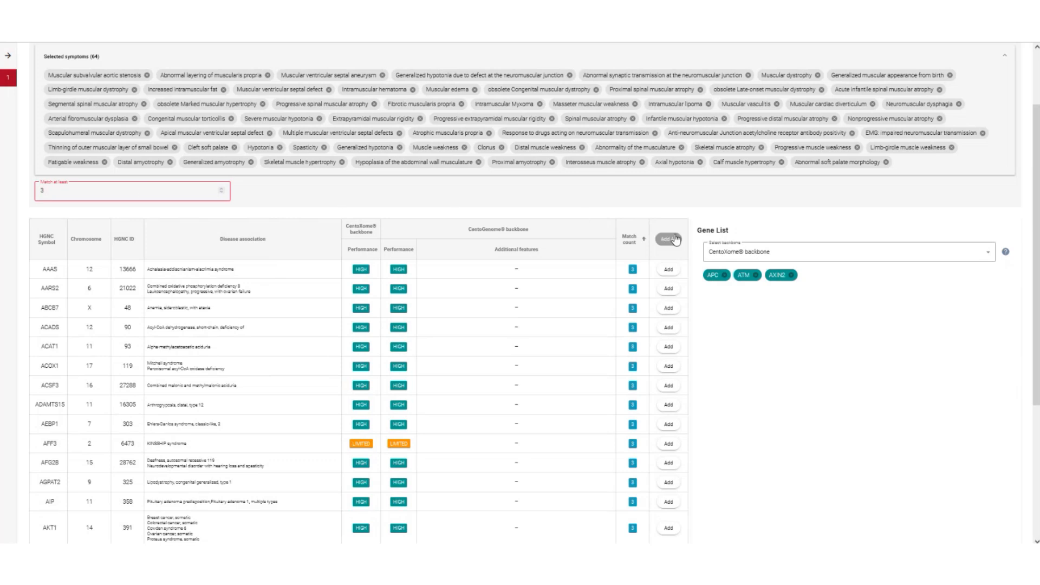
# Review the matching genes, clear the minimum match value and turn off the symptom filter.
pyautogui.scroll(-3, 618, 406)
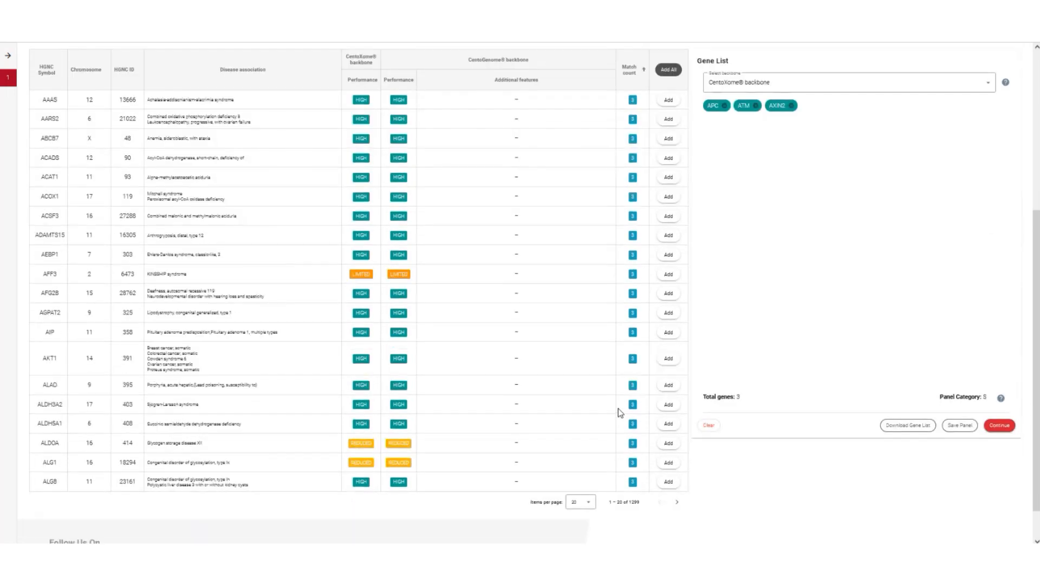
pyautogui.scroll(2, 618, 408)
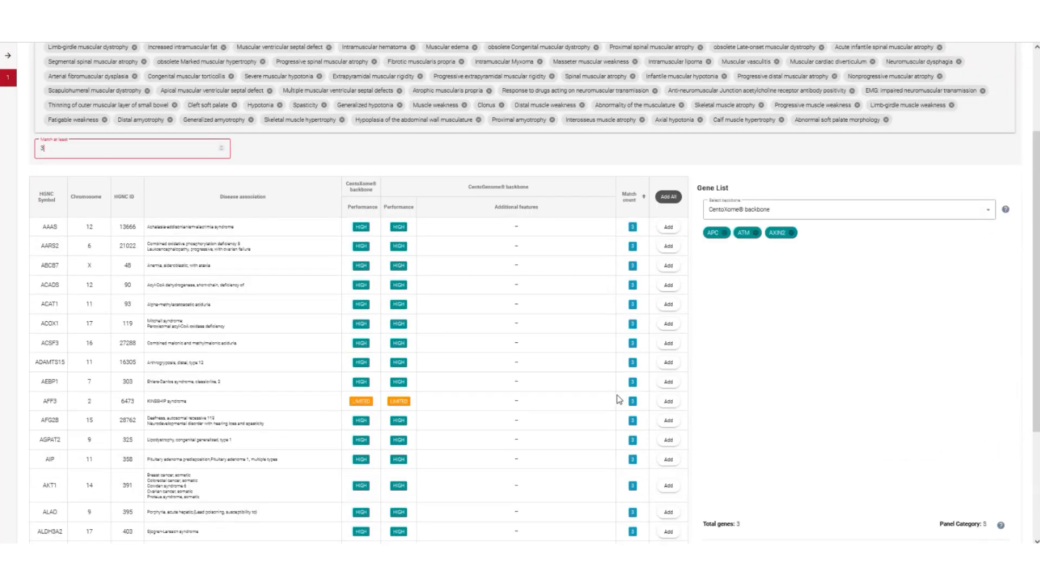
pyautogui.scroll(1, 598, 178)
pyautogui.press('BackSpace')
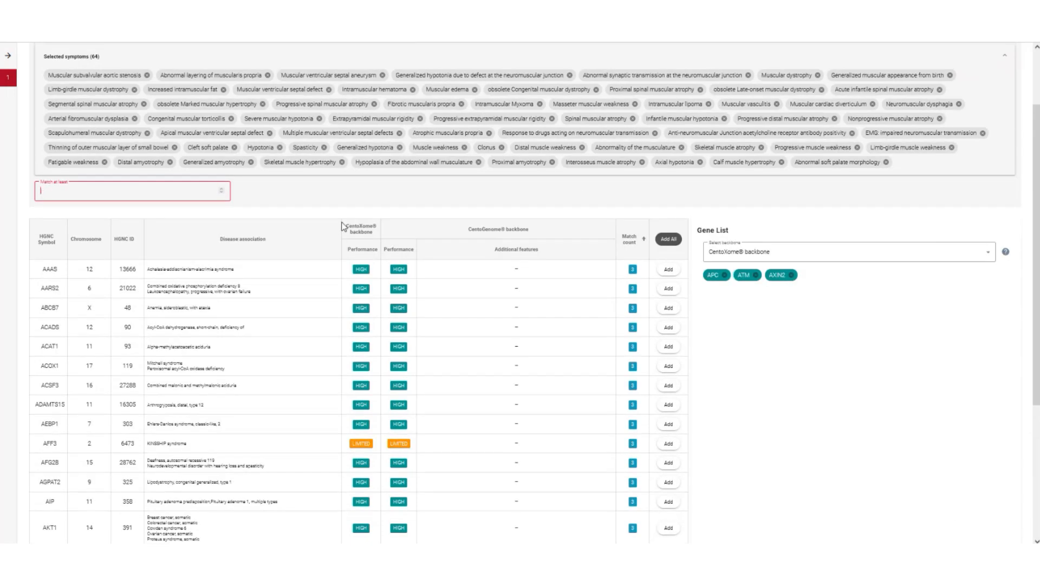
pyautogui.scroll(2, 379, 222)
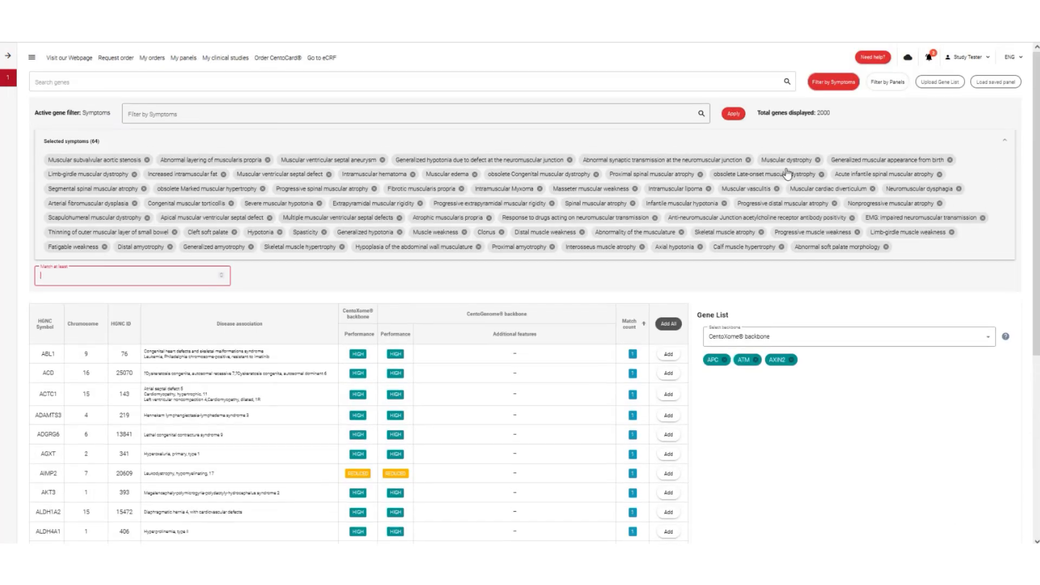
pyautogui.click(821, 86)
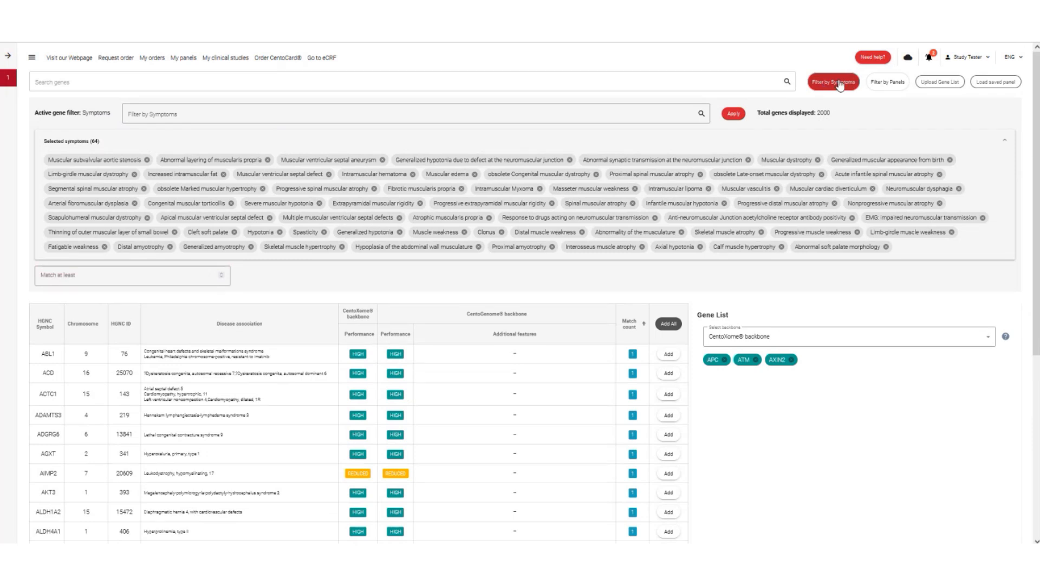
pyautogui.click(840, 85)
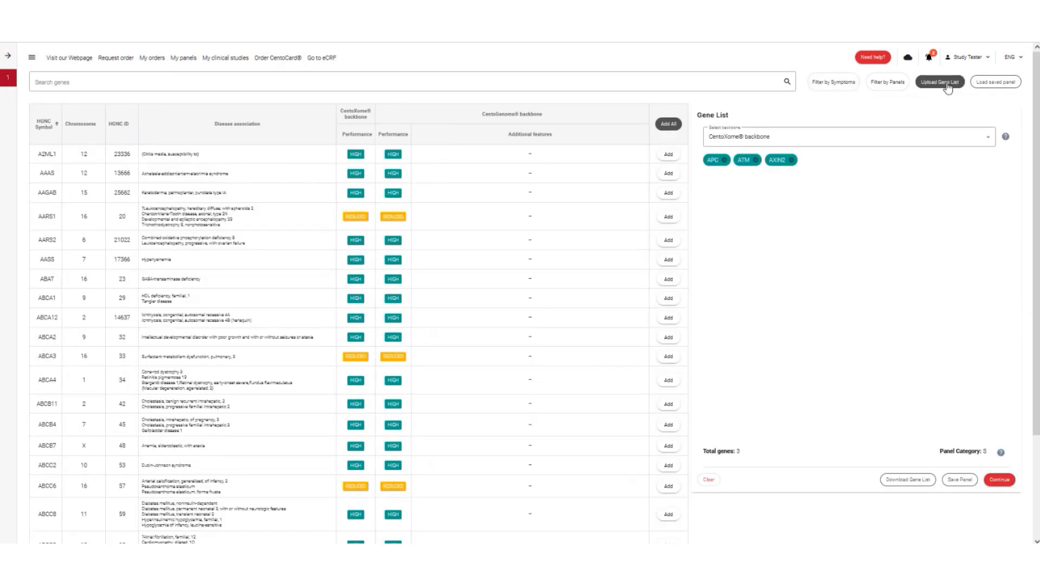
# Upload an Excel gene list to restrict the displayed genes to those in the file.
pyautogui.click(947, 88)
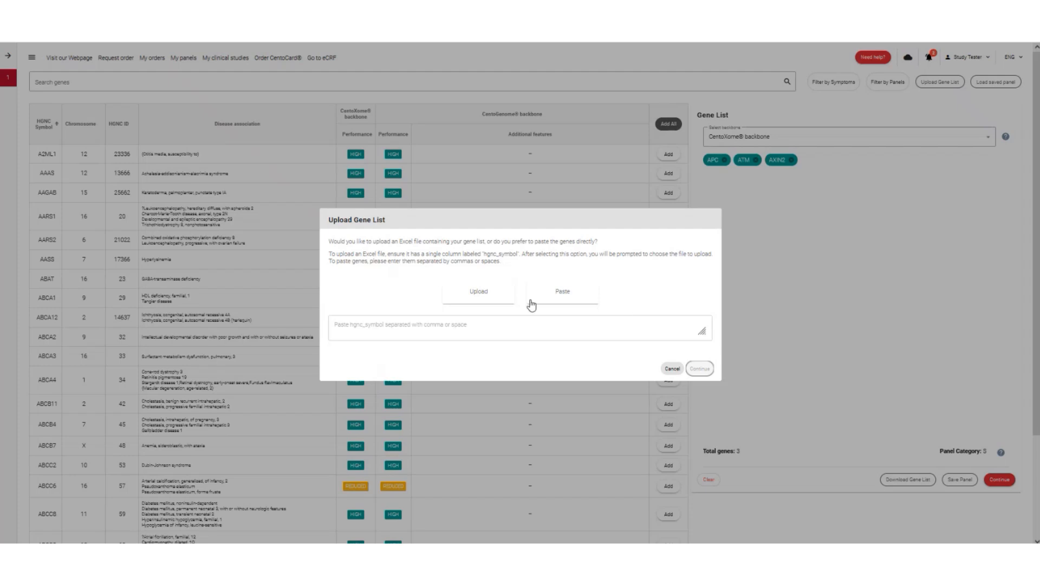
pyautogui.click(469, 294)
pyautogui.click(698, 371)
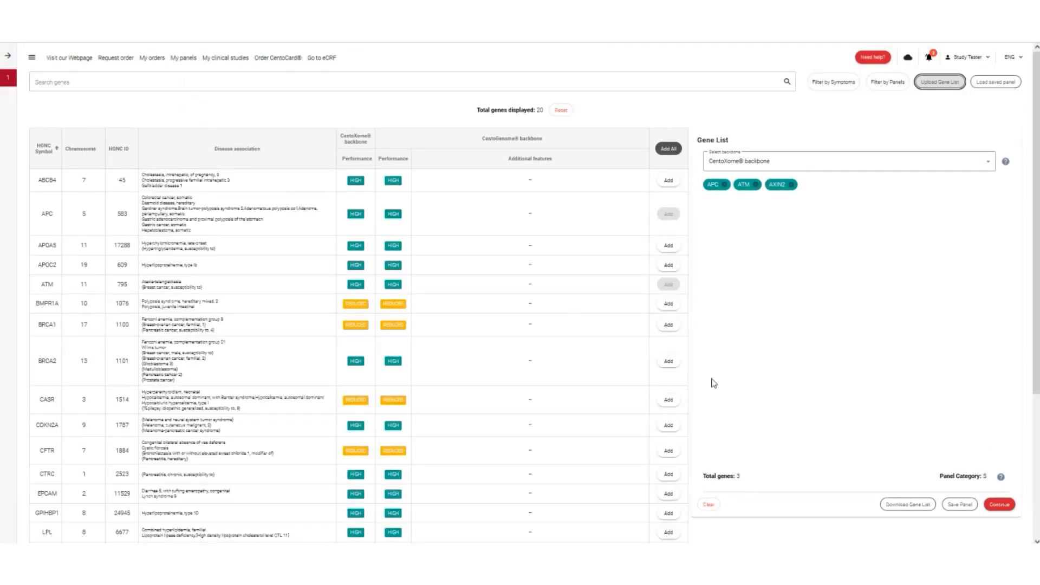
# Add BRCA1 and BRCA2 from the uploaded genes to the gene list and continue with the order.
pyautogui.click(669, 325)
pyautogui.click(668, 361)
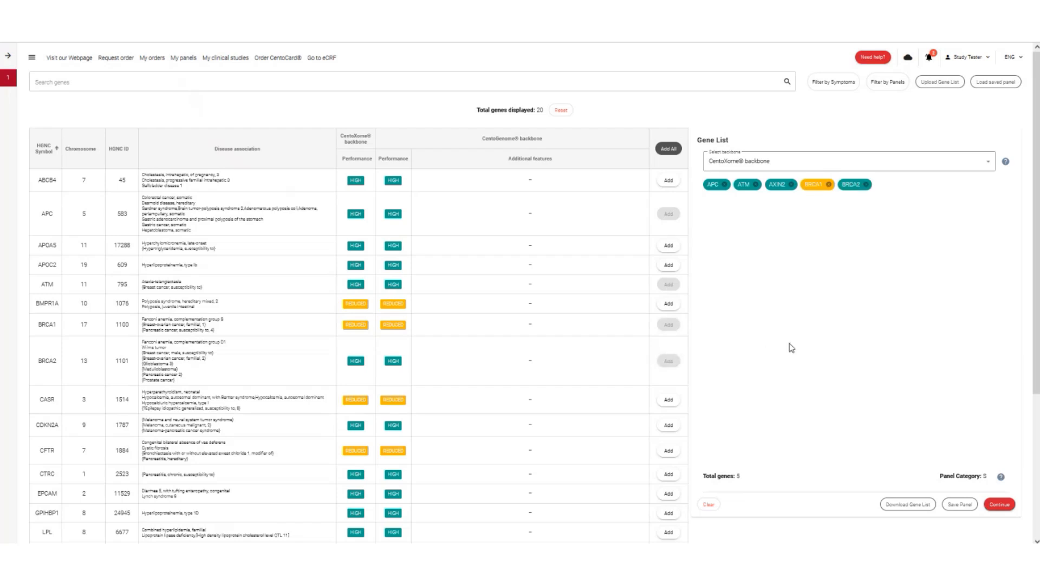
pyautogui.click(1000, 506)
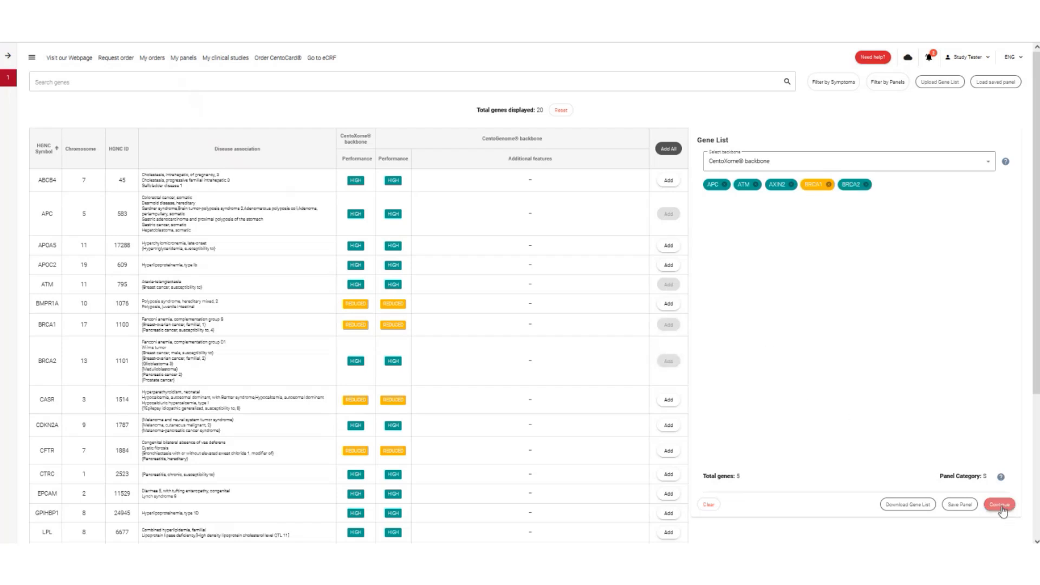